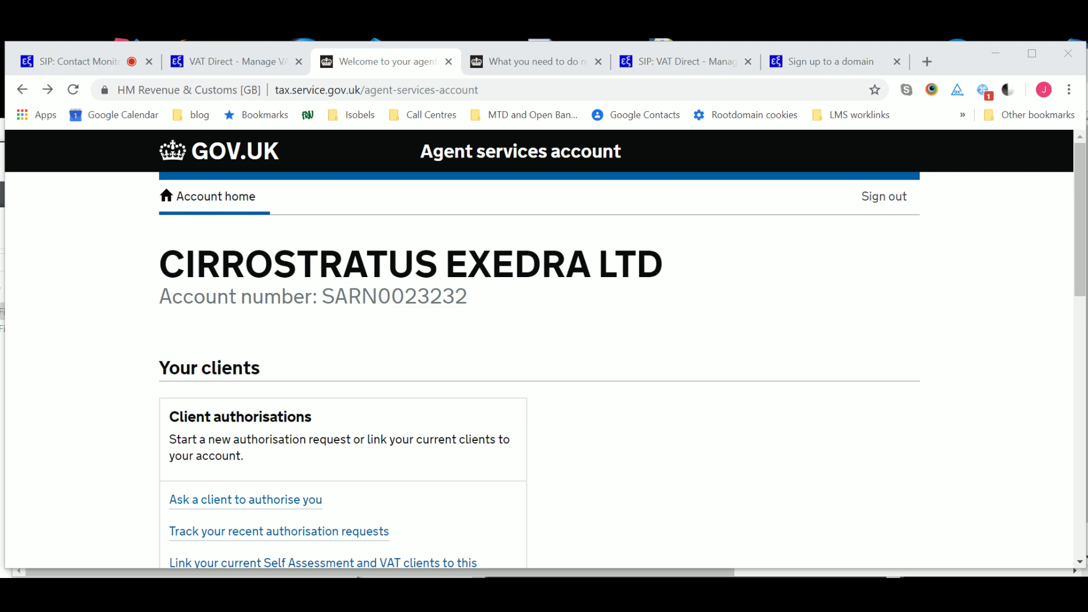
Review the agency account number and which team members have access to the agent services account.
left_click_drag(322, 297, 470, 298)
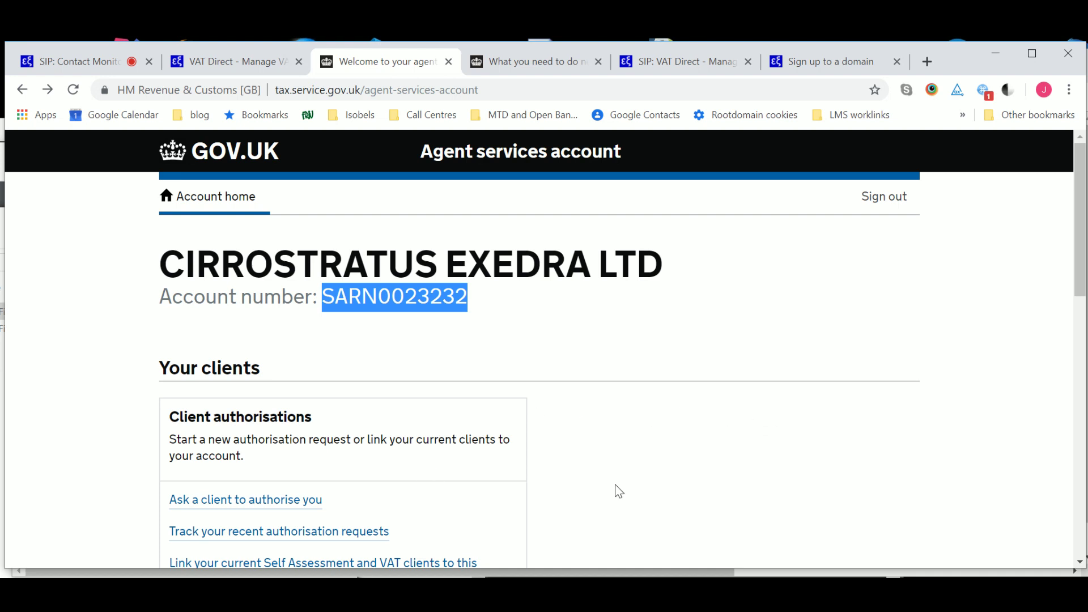
left_click_drag(1072, 245, 1073, 405)
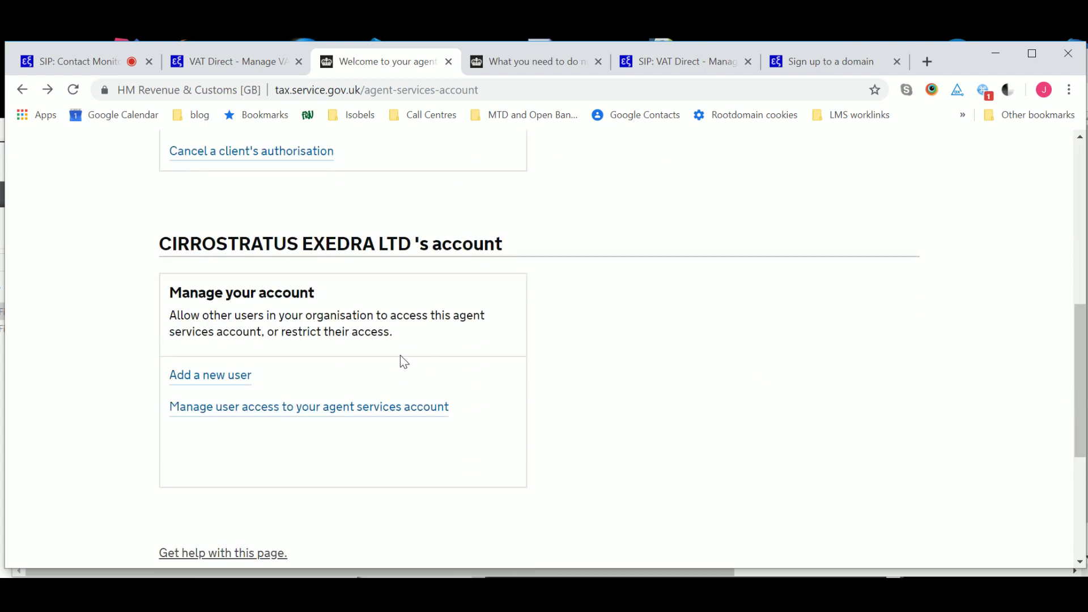
left_click(236, 382)
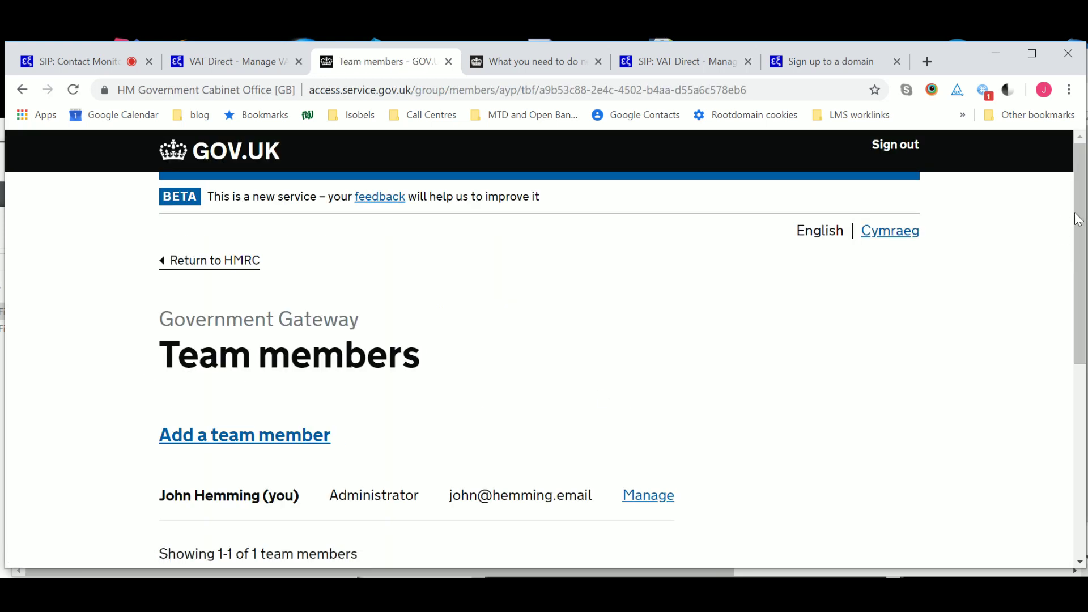
left_click_drag(1078, 248, 1058, 177)
left_click(22, 90)
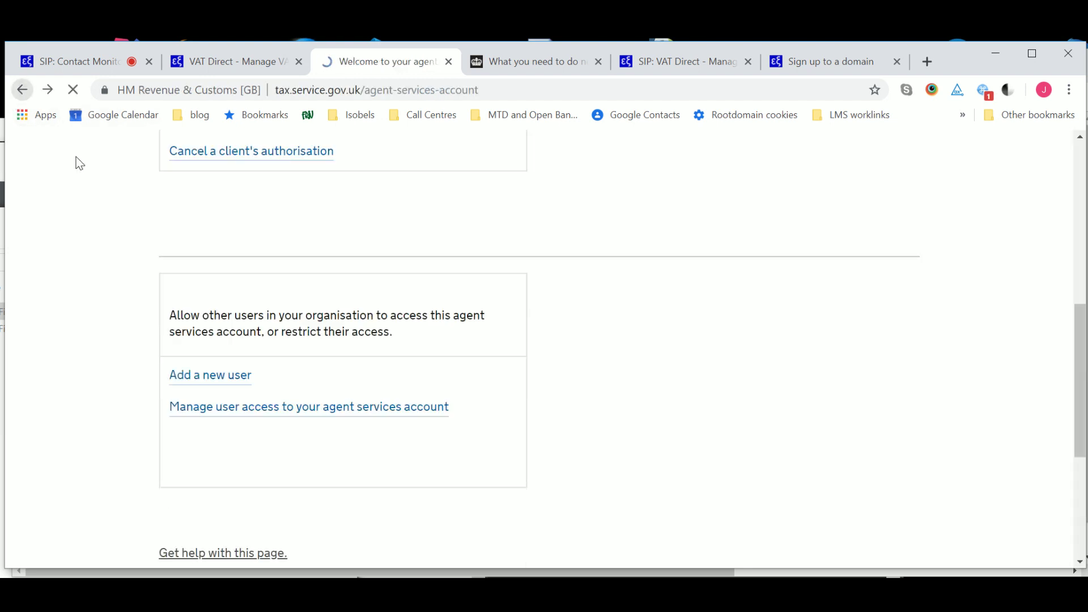
left_click(221, 406)
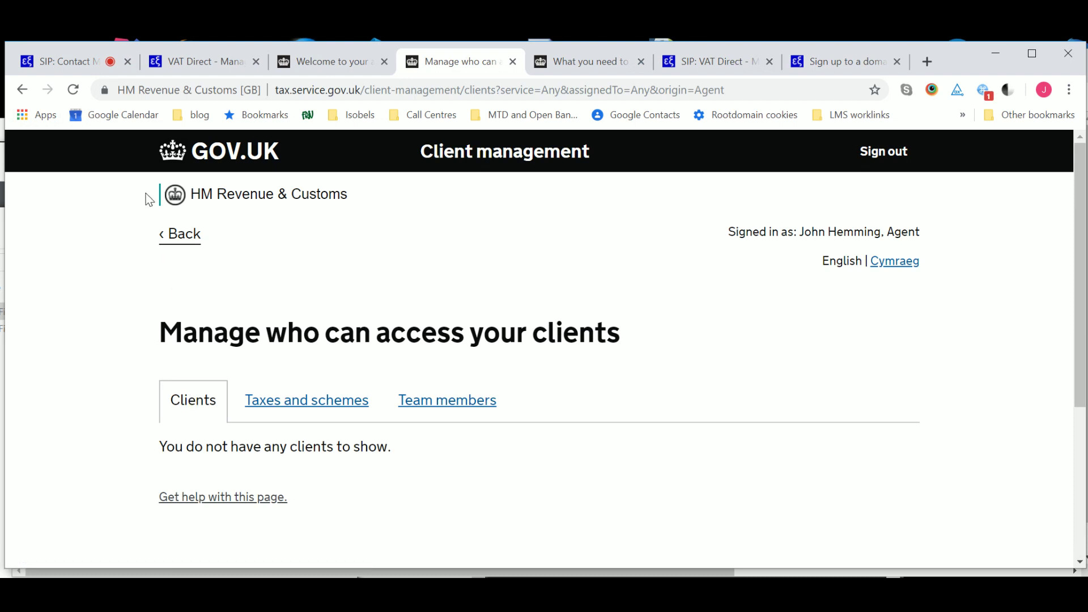
left_click(21, 90)
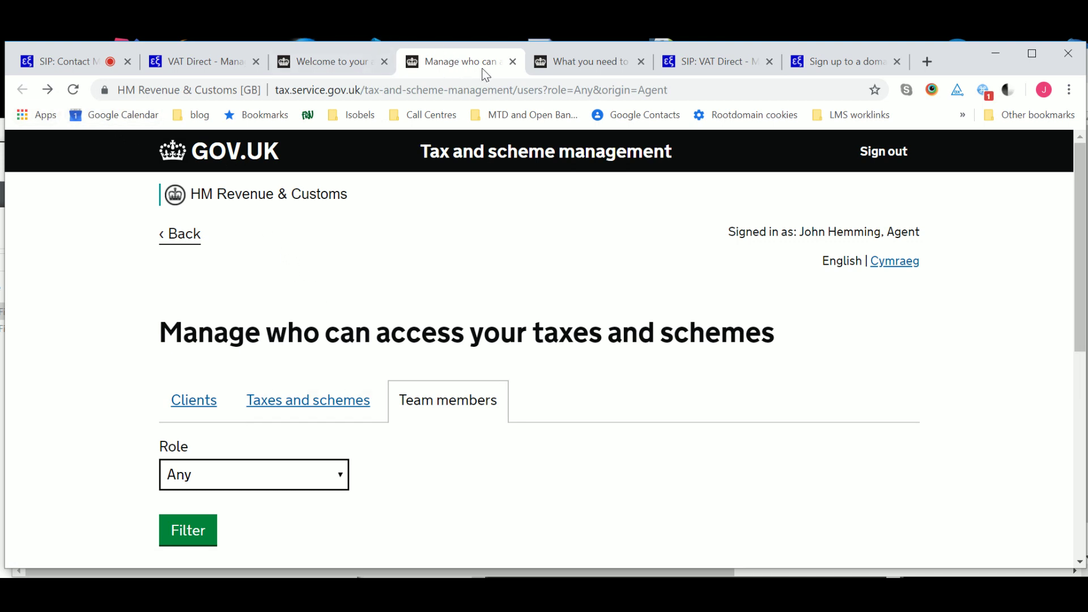
left_click(515, 61)
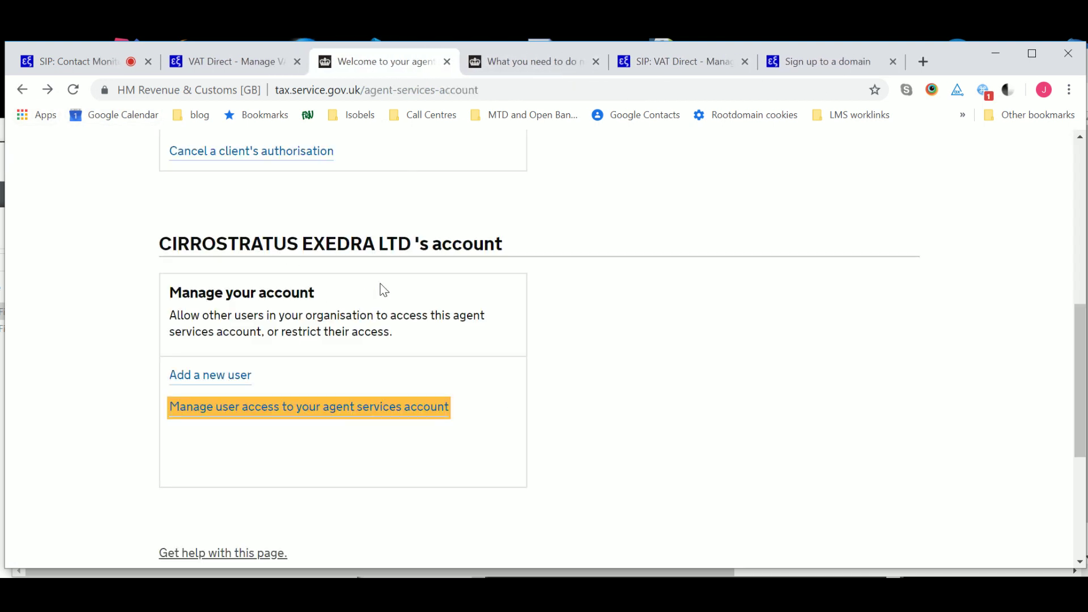
left_click_drag(1076, 328, 1070, 201)
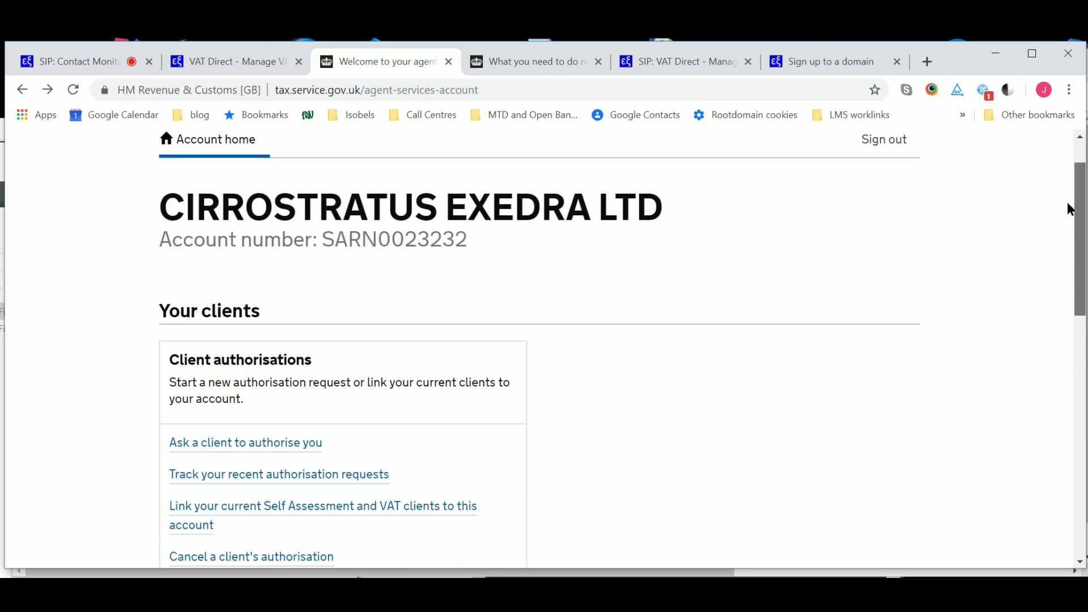
Start a client authorisation request for a company client submitting VAT returns through software.
left_click(216, 443)
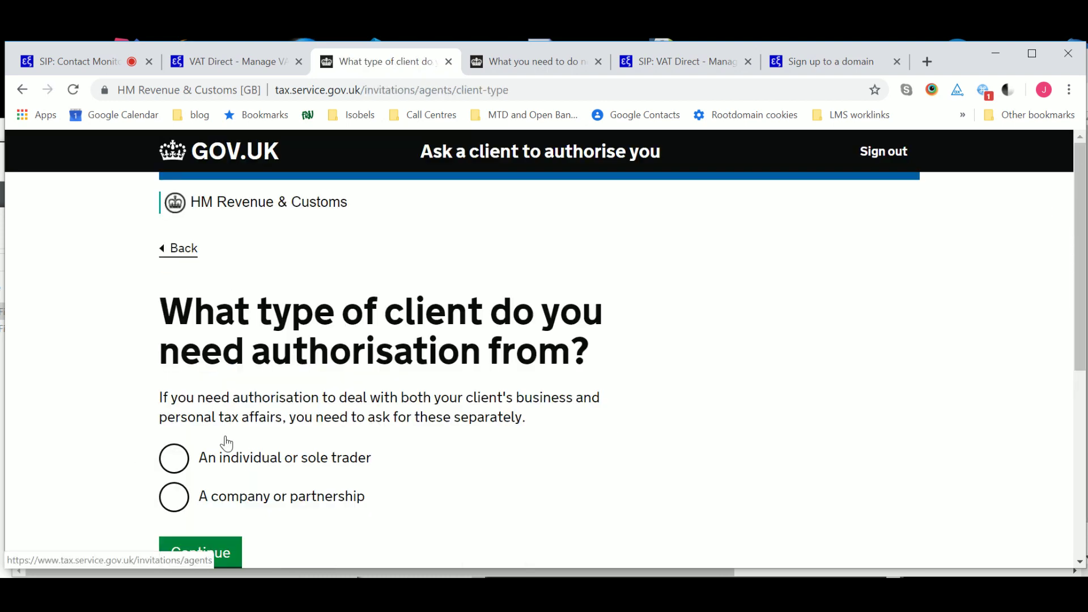
left_click(179, 499)
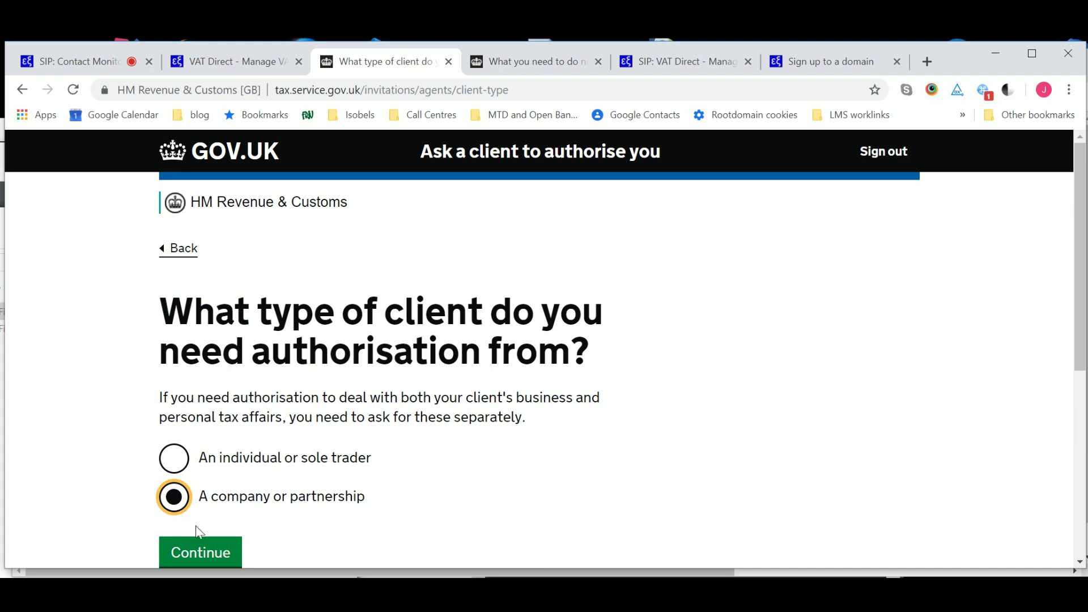
left_click(199, 551)
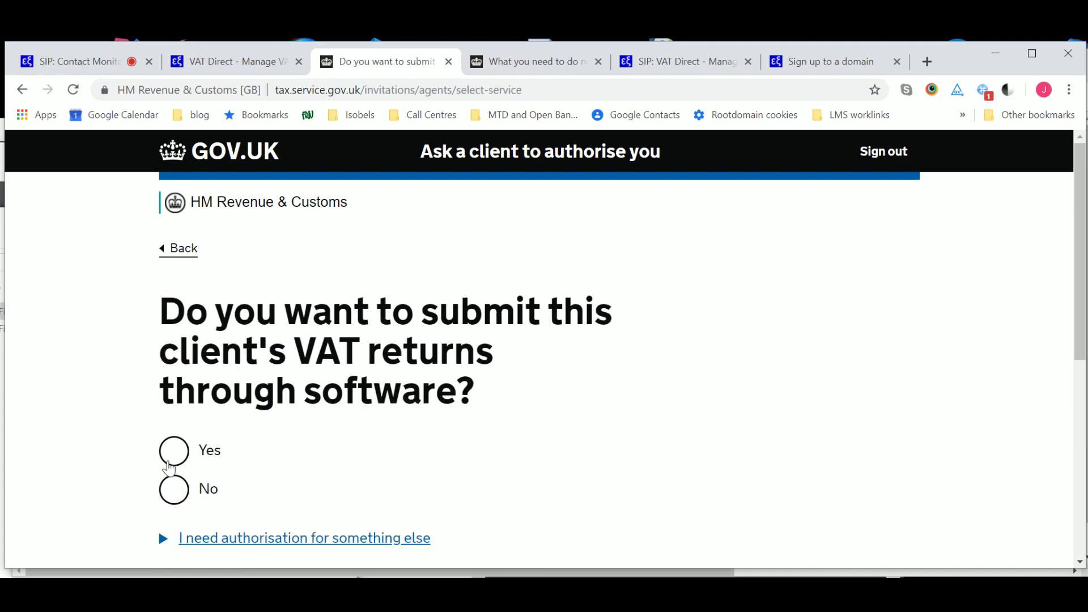
left_click(213, 448)
left_click_drag(1077, 265, 1077, 401)
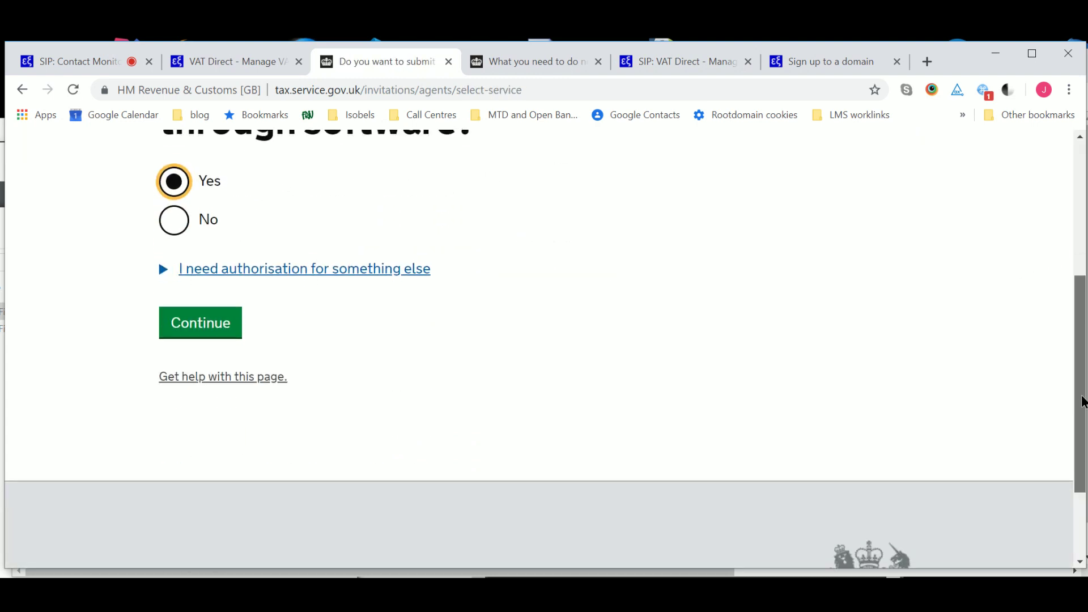
left_click(216, 316)
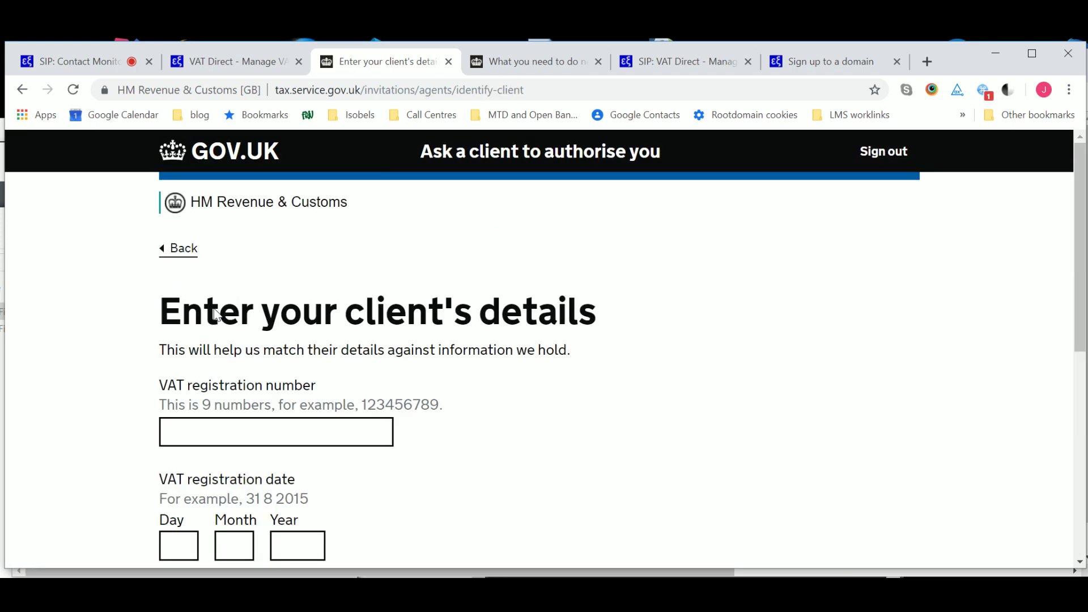
left_click(211, 431)
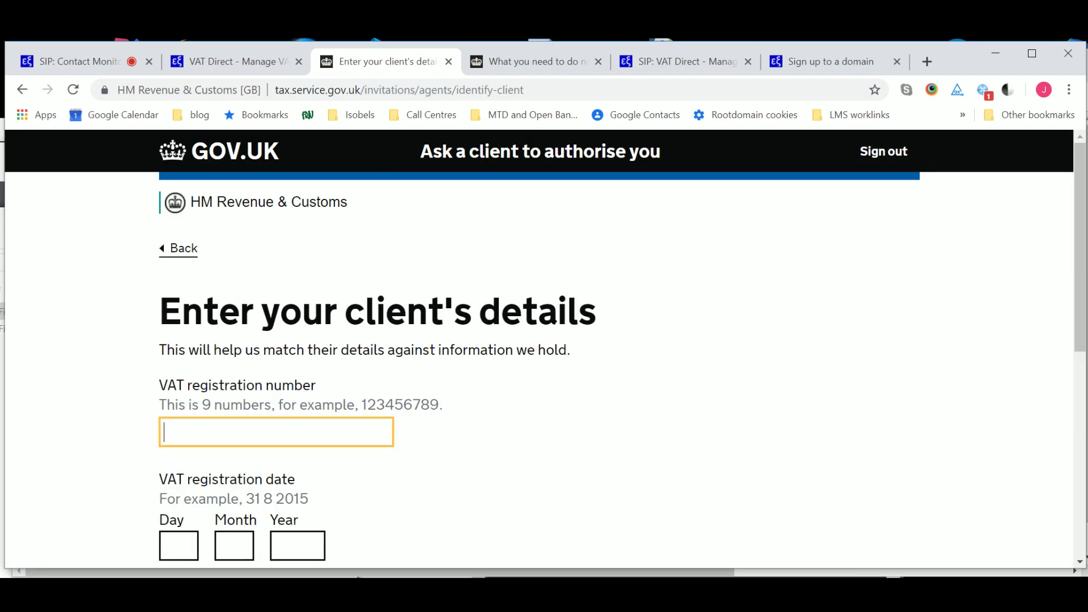
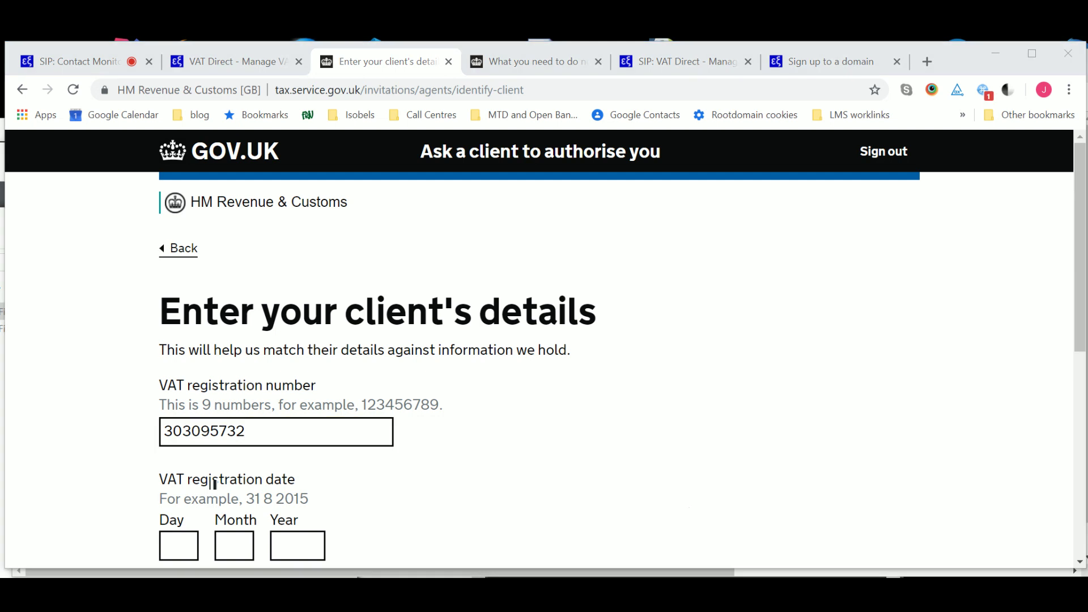
left_click(182, 171)
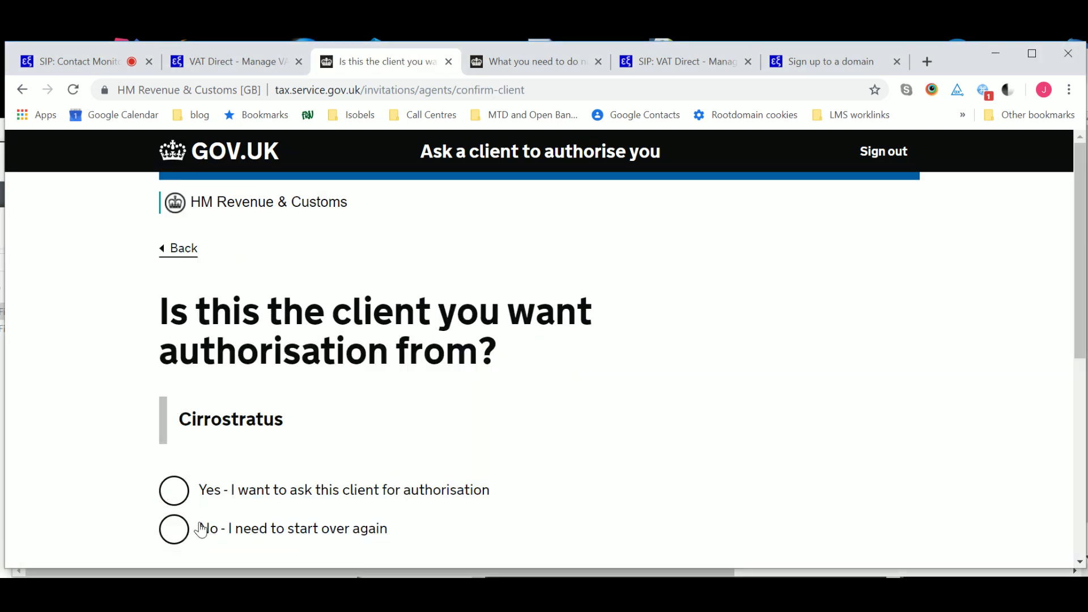
left_click(174, 490)
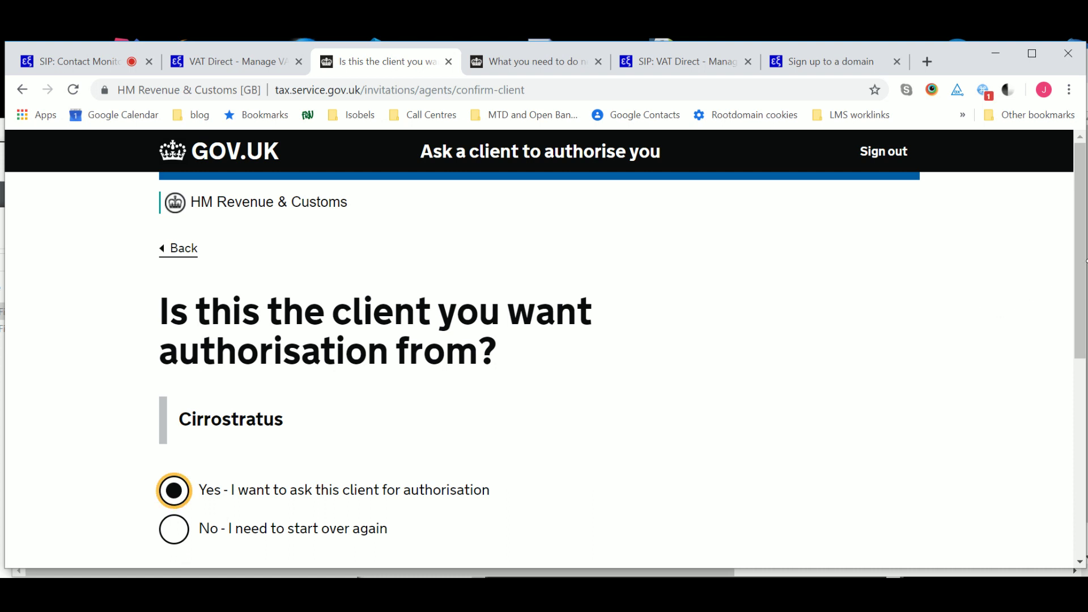
left_click_drag(1084, 263, 1084, 395)
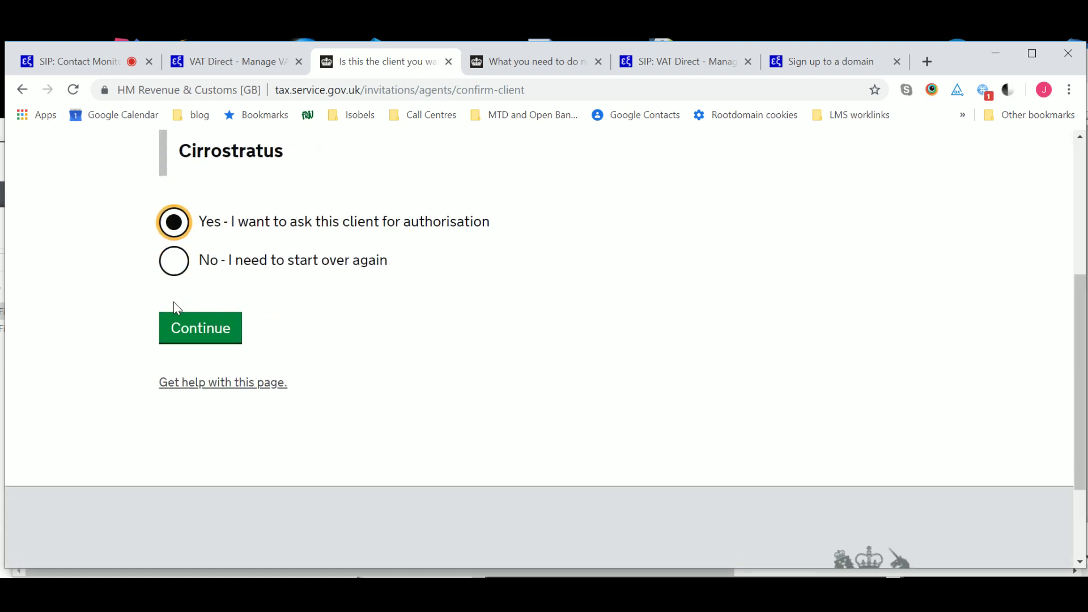
left_click(213, 329)
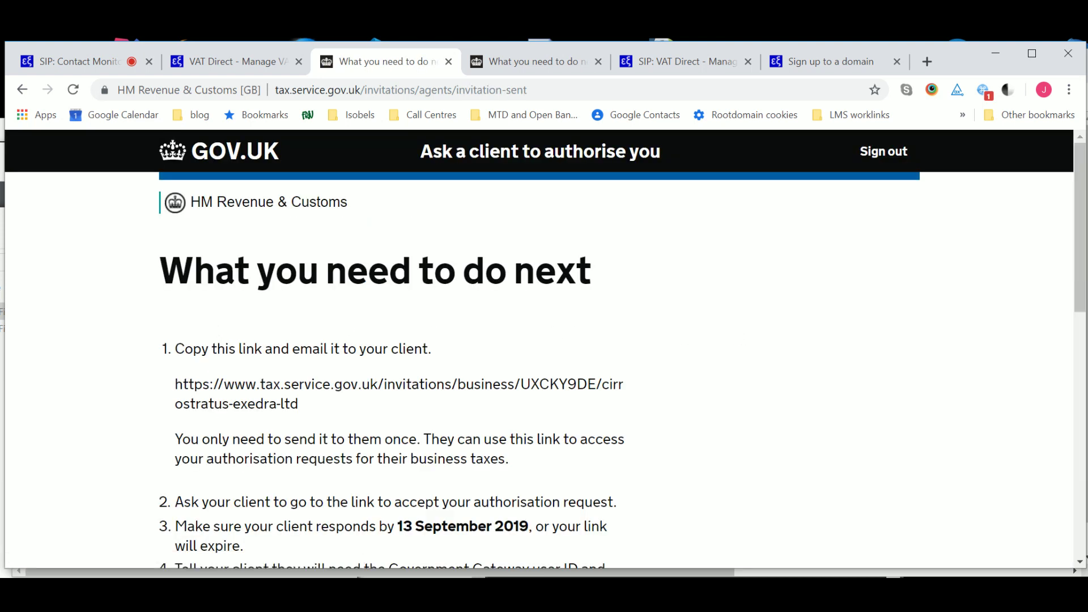
Copy the client invitation link and switch to the client portal window.
left_click_drag(174, 385, 290, 407)
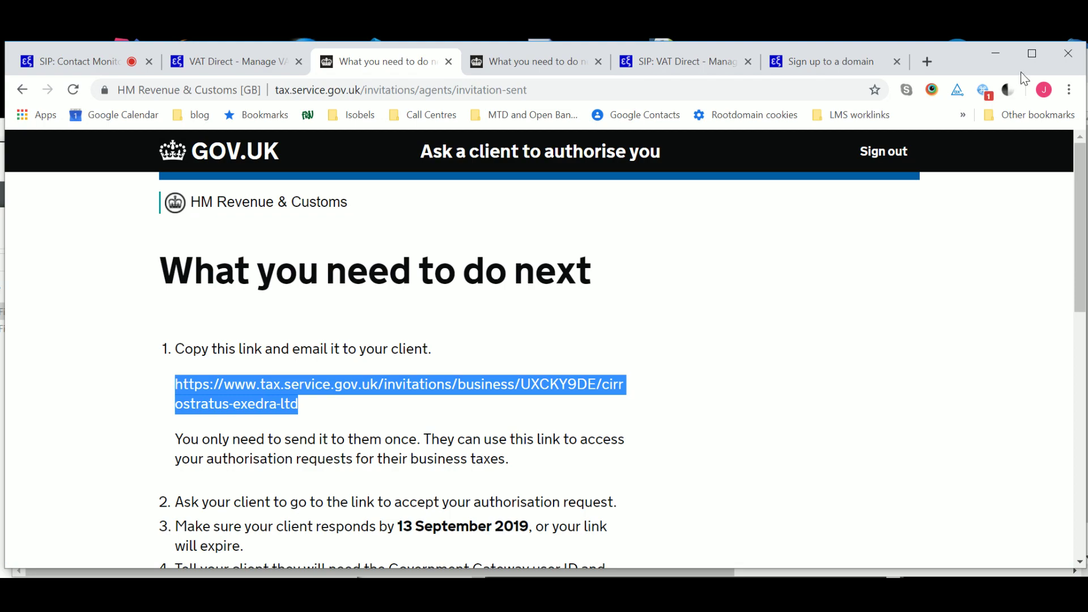
left_click_drag(1079, 175, 1045, 130)
key("alt+Tab")
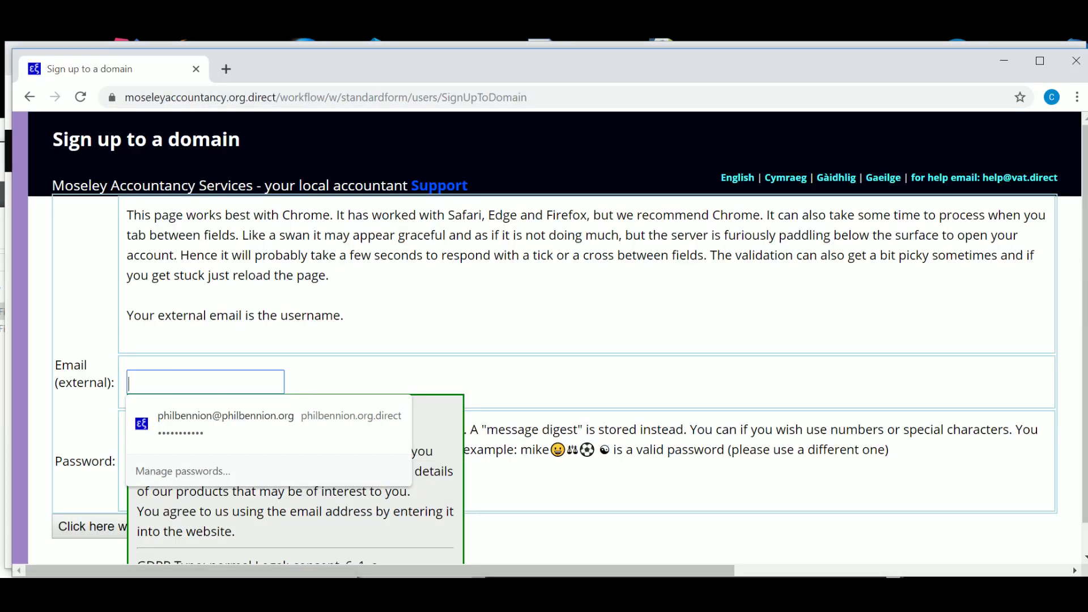
Register the client with their e-mail address and a password, opening their Client Information form.
type("fred")
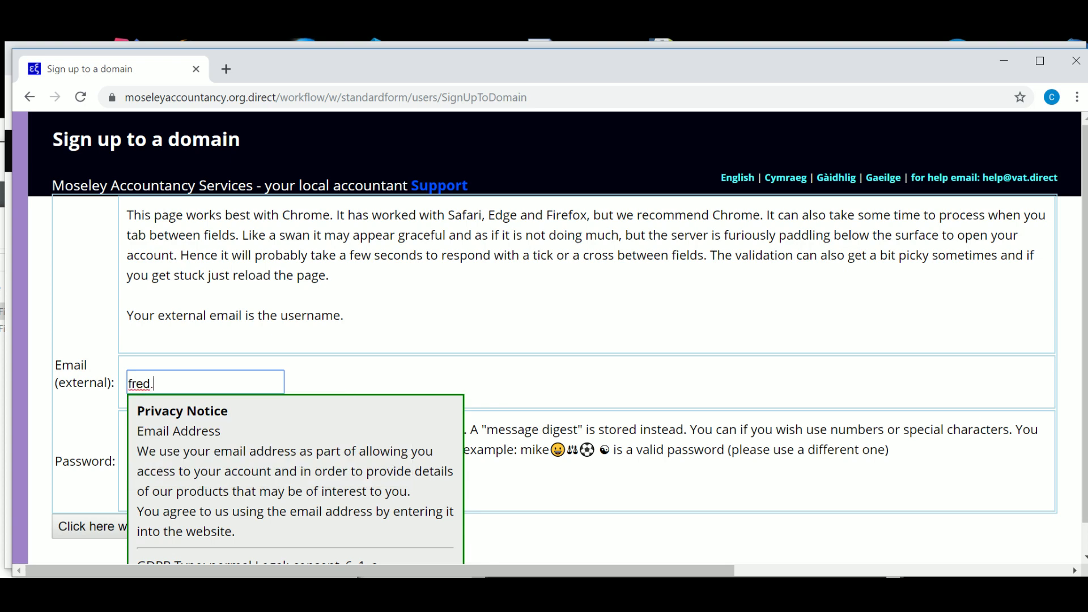
type(".lo")
key("BackSpace")
key("BackSpace")
type("bloggs@examp")
key("BackSpace")
key("BackSpace")
key("BackSpace")
type("ample.com")
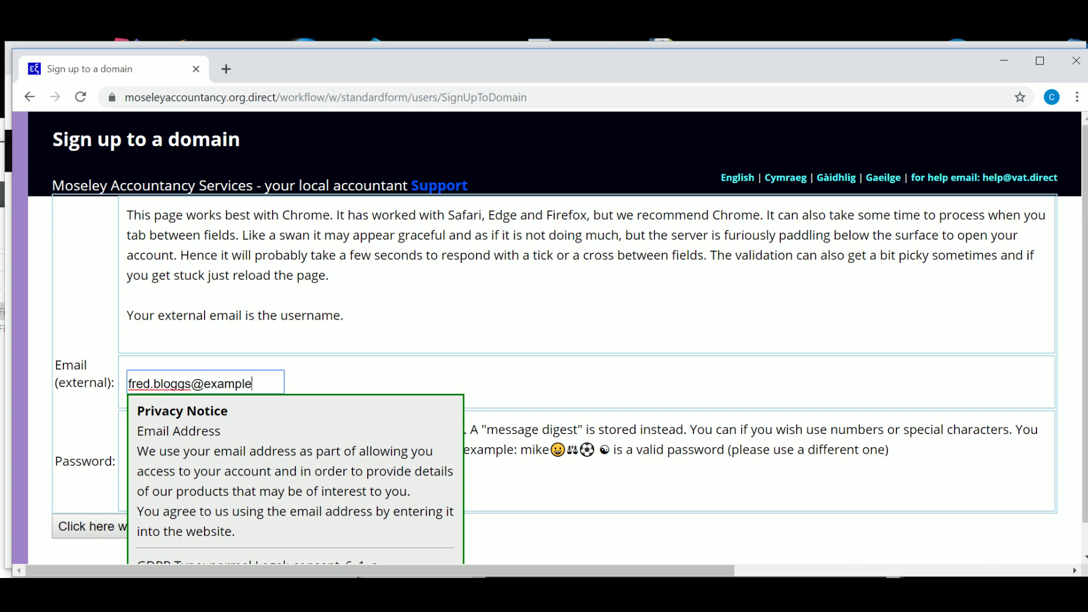
key("Tab")
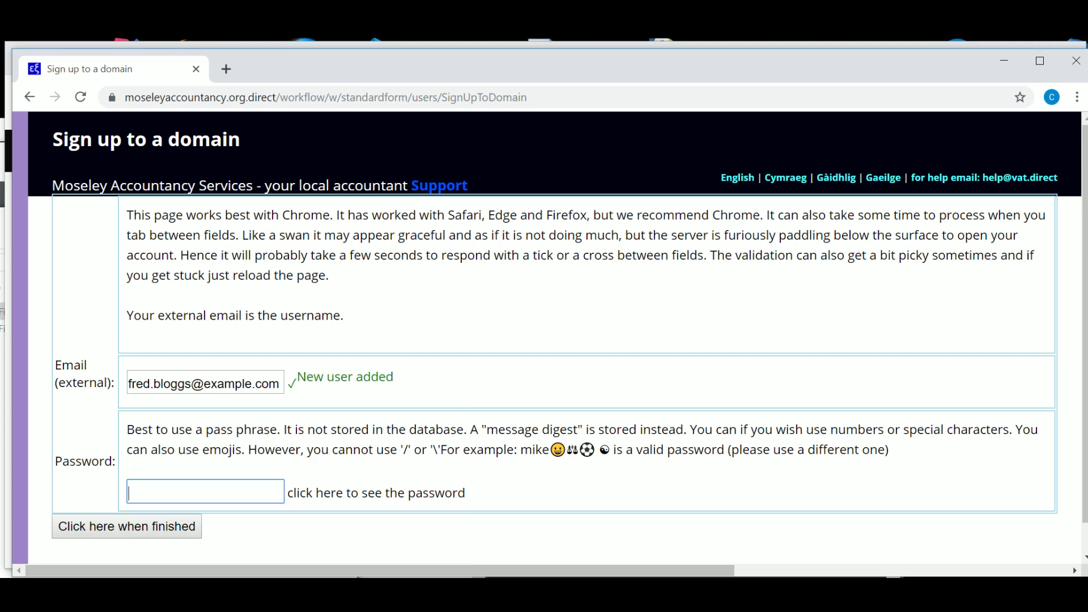
type("••••••••••••••••")
key("Tab")
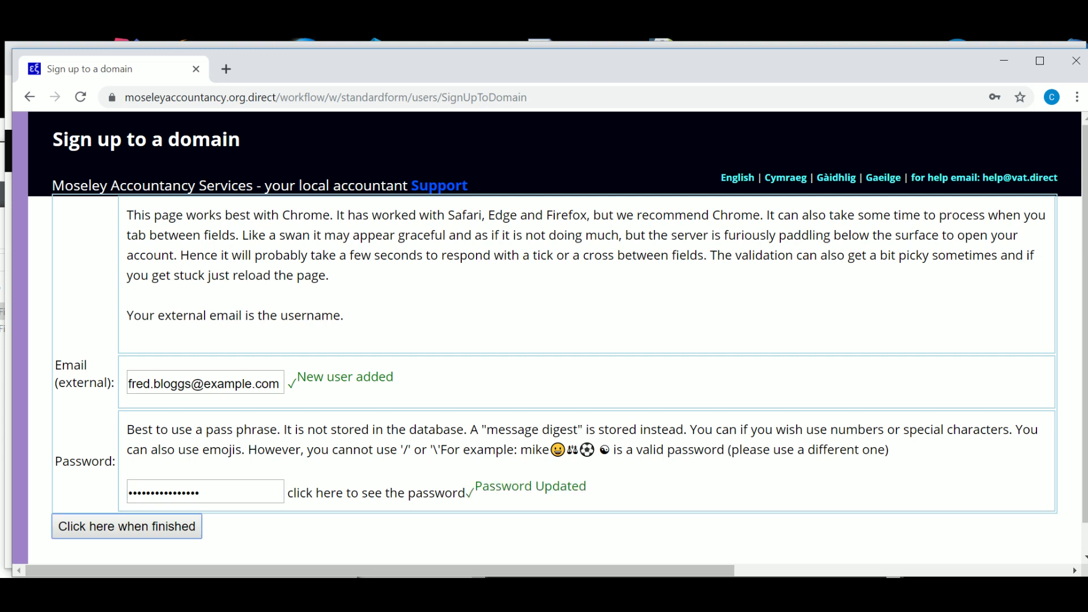
key("Return")
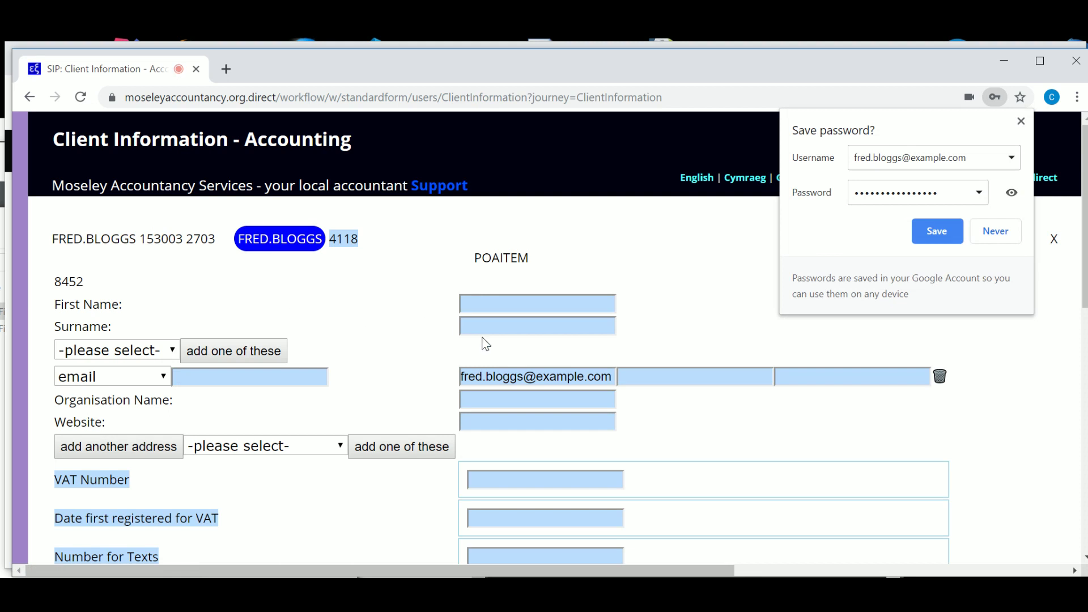
Enter the client's first name and surname on the Client Information form.
left_click(537, 304)
type("Fr")
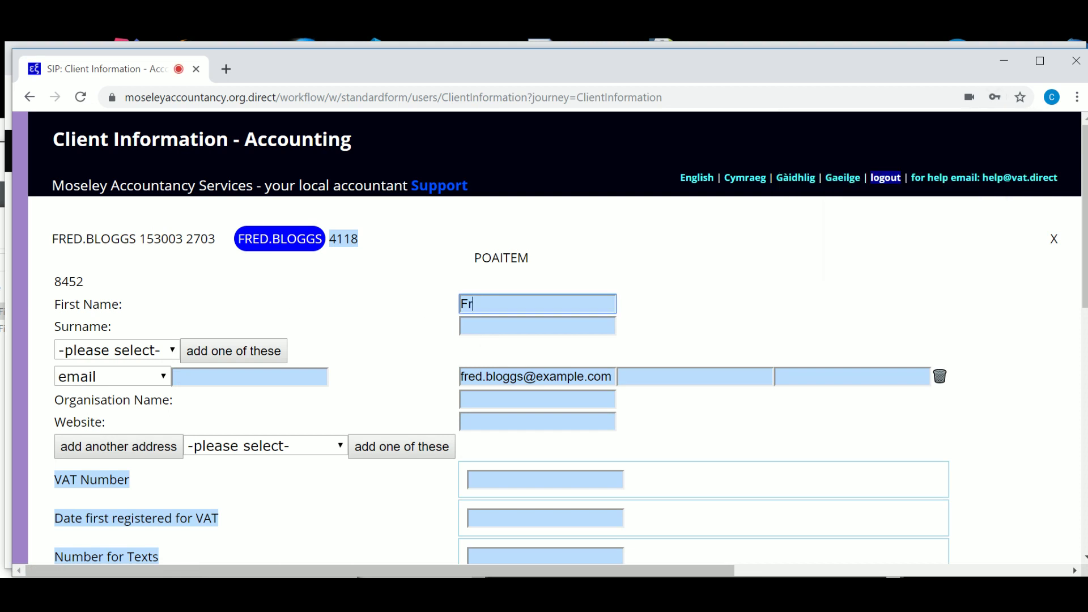
type("ed B")
key("BackSpace")
key("BackSpace")
key("Tab")
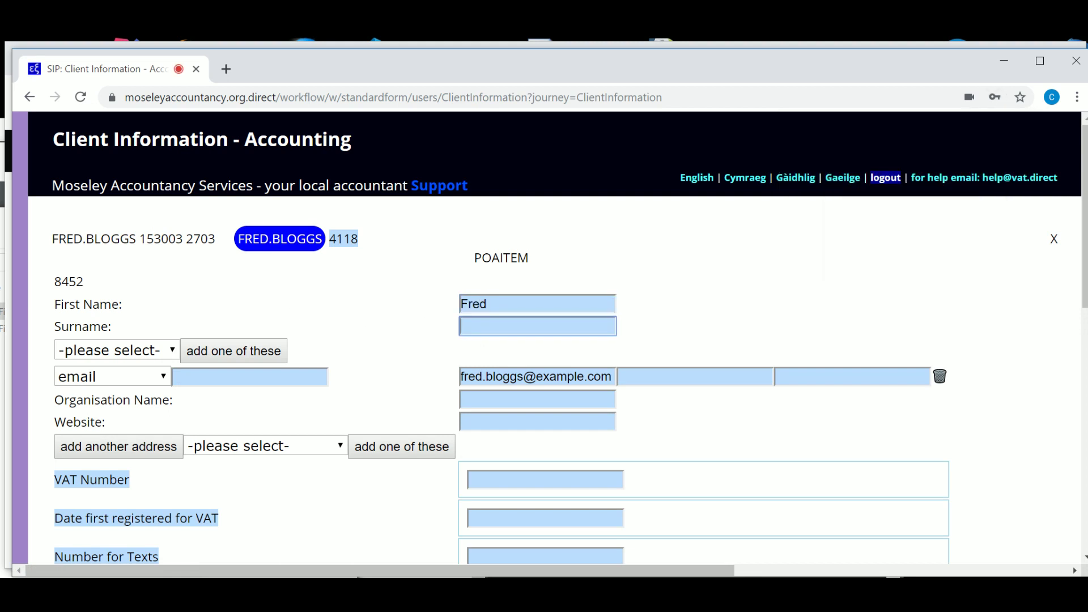
type("Bloggs")
left_click_drag(1085, 227, 1085, 331)
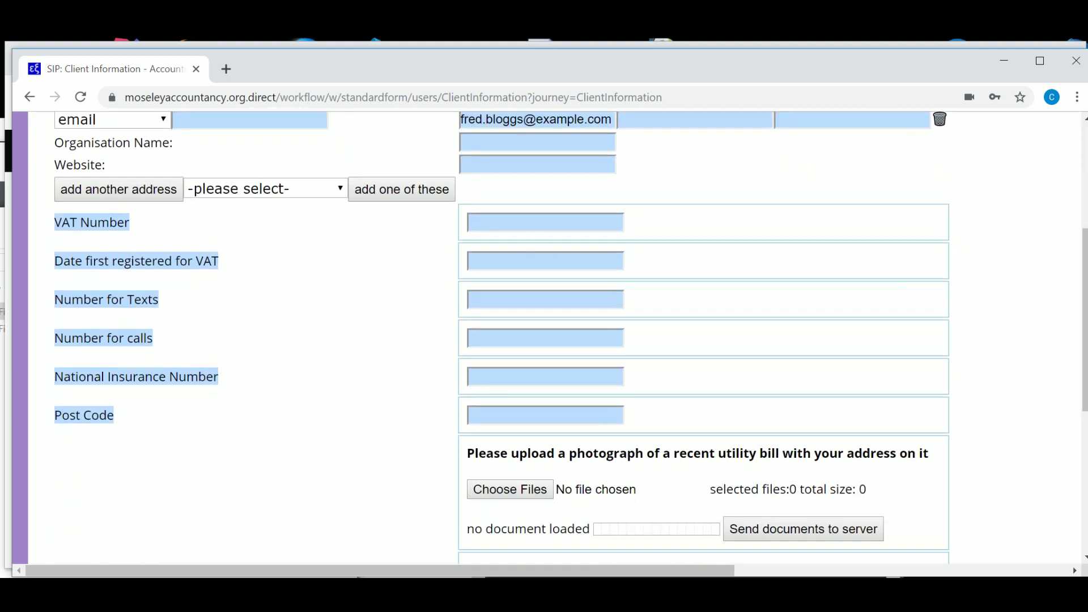
left_click(535, 224)
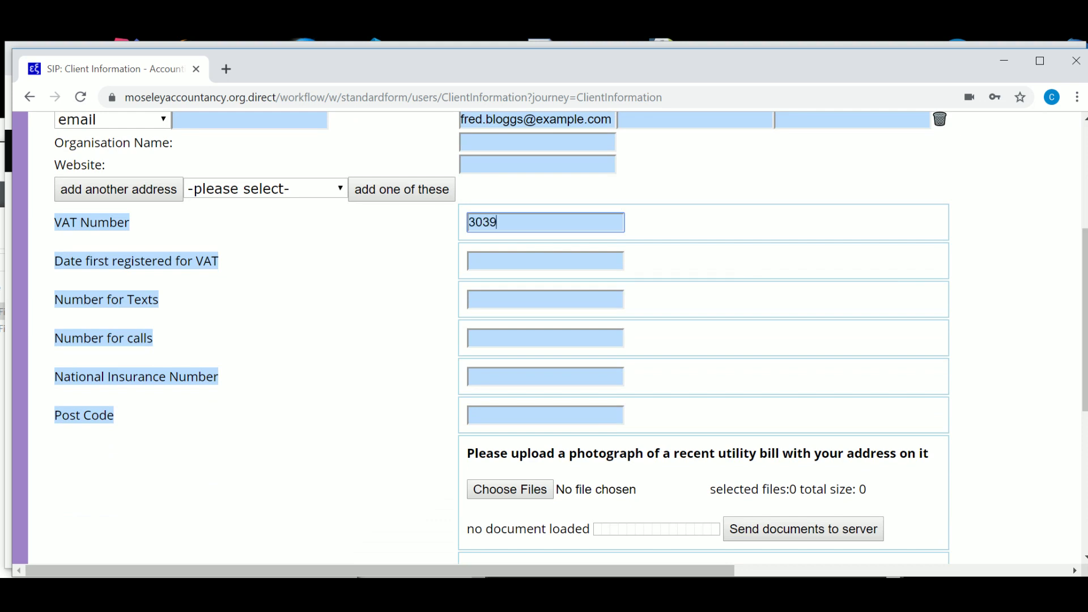
left_click(513, 252)
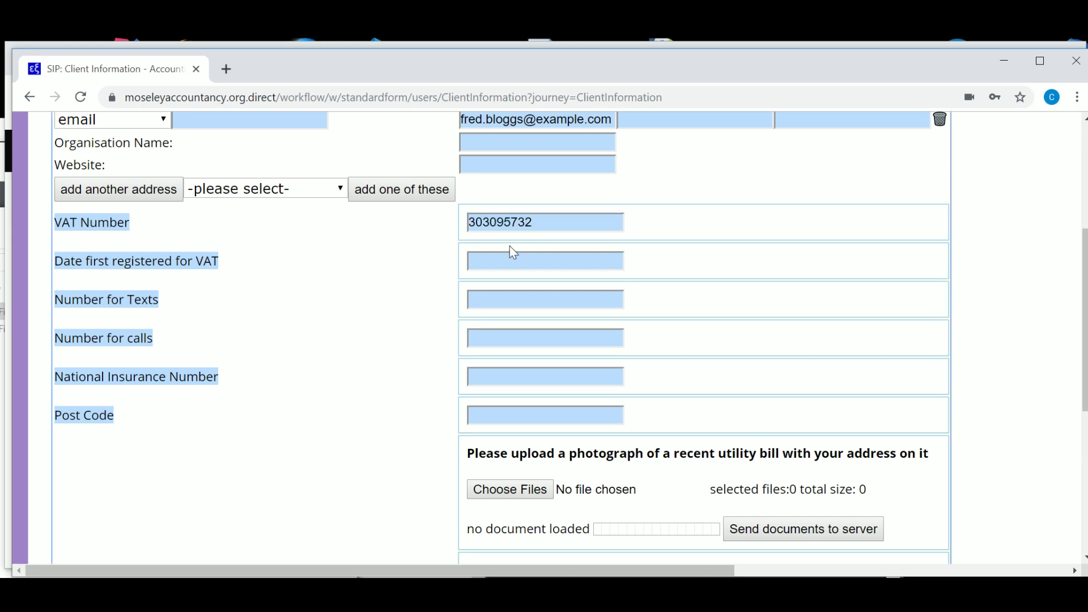
left_click(508, 258)
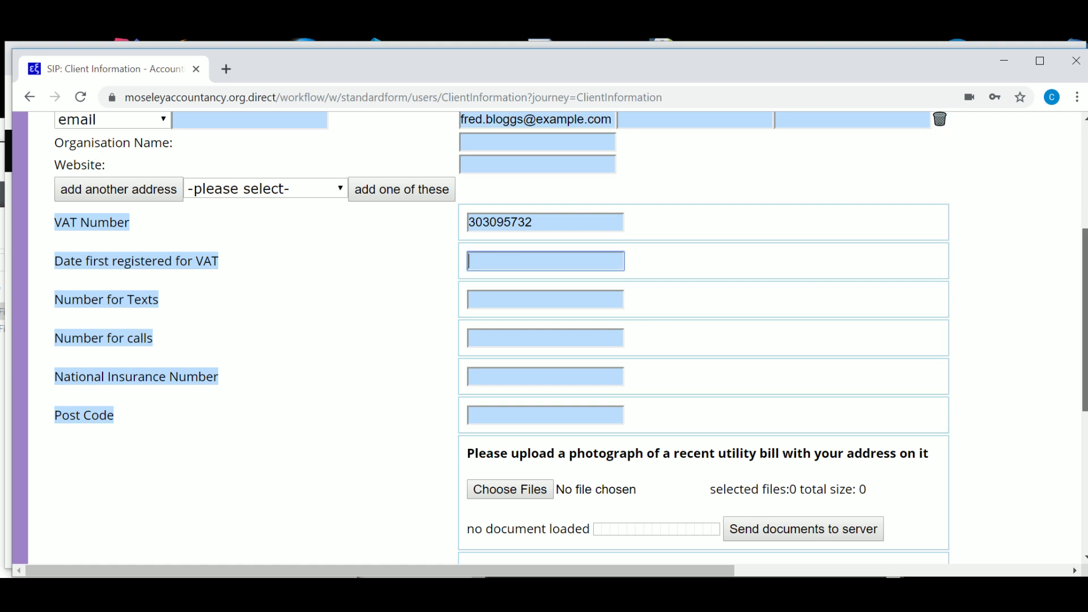
scroll(546, 274, "down", 3)
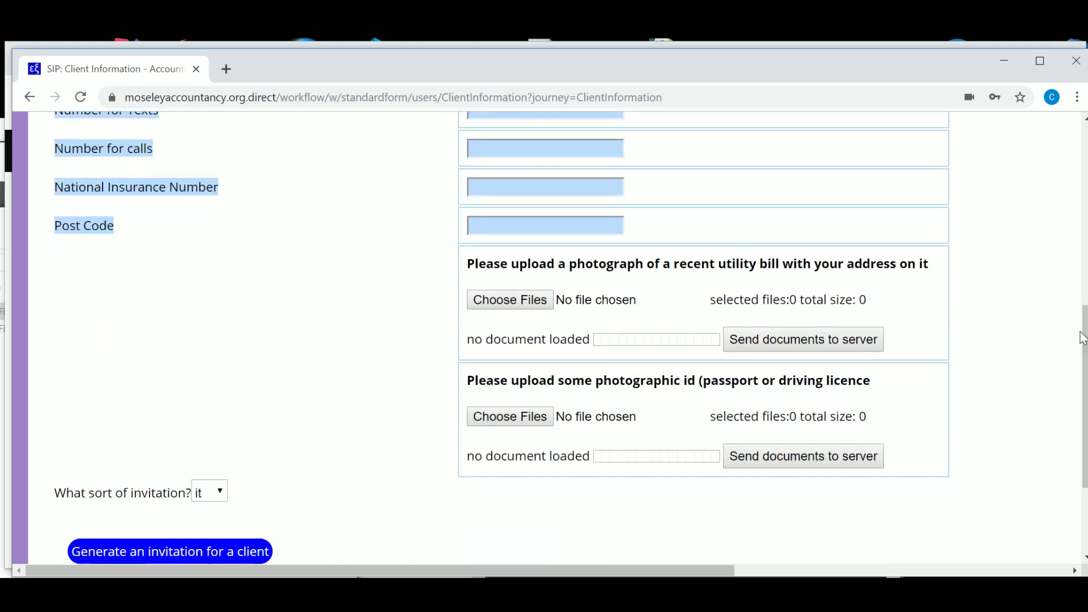
Attach 20190902_085945 as the utility bill and 20190902_085941 as the photo ID.
left_click(497, 299)
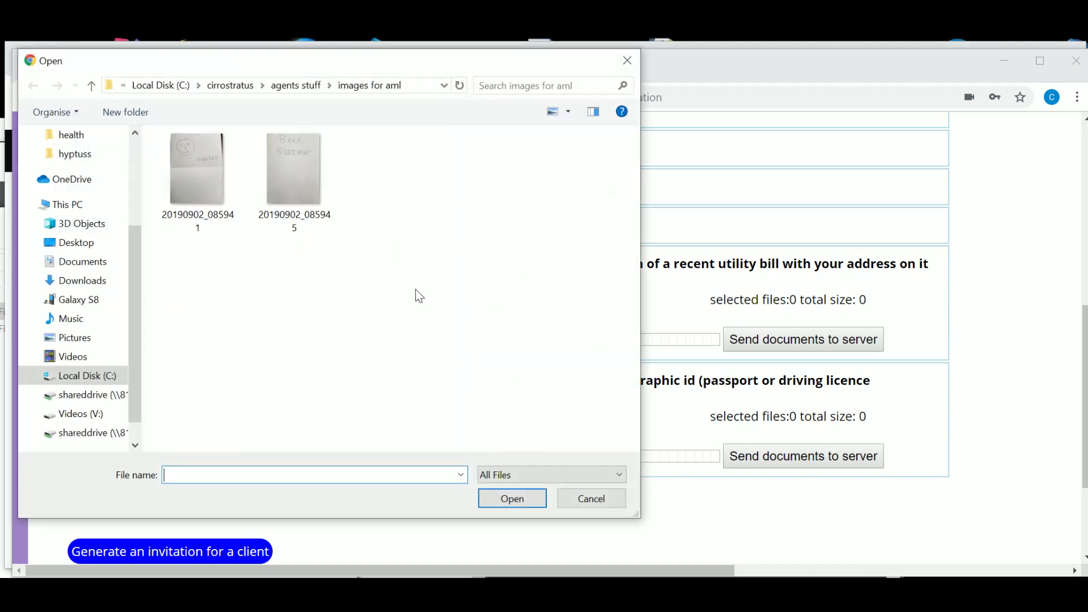
double_click(285, 181)
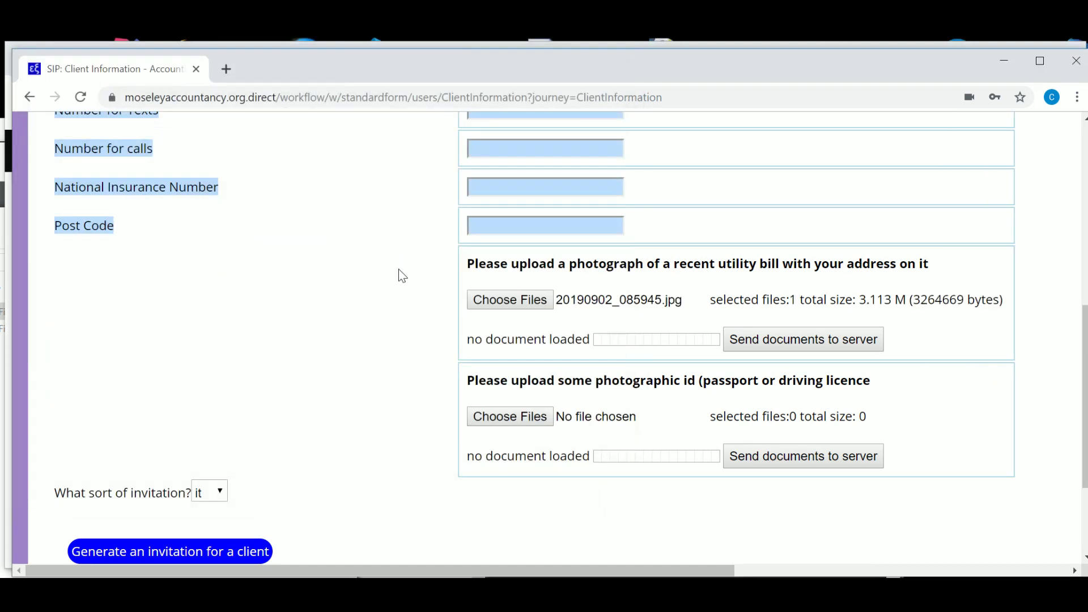
left_click(519, 417)
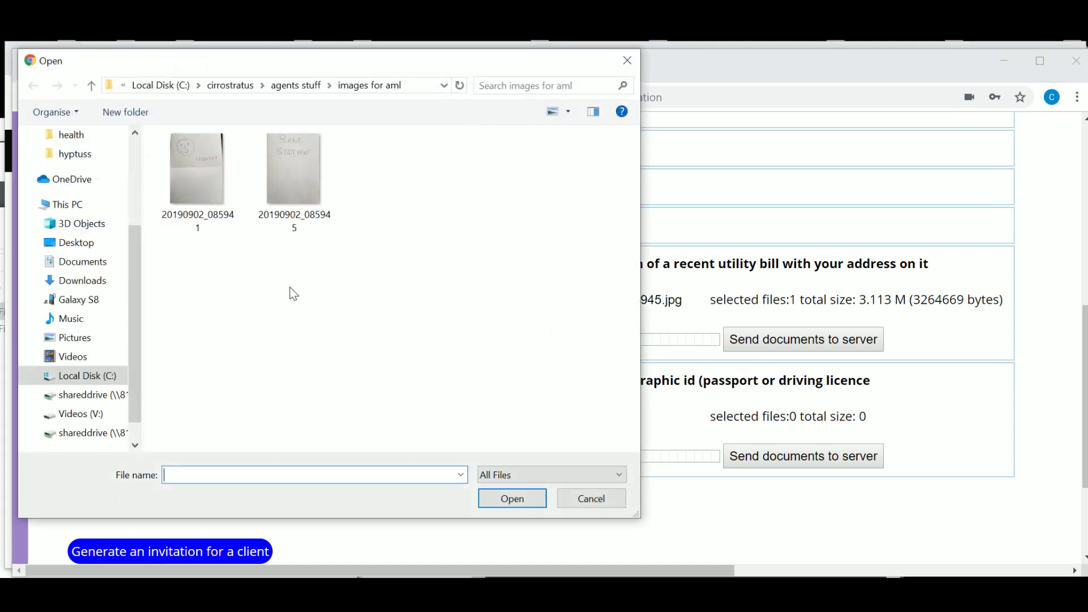
left_click(190, 174)
double_click(185, 167)
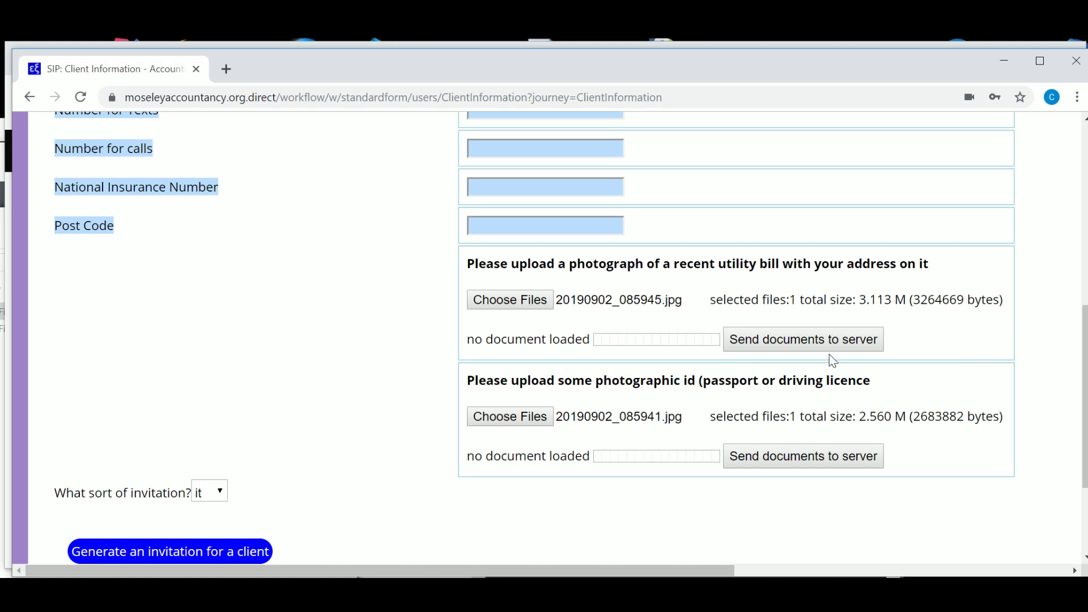
Upload both attached images to the server.
left_click(820, 338)
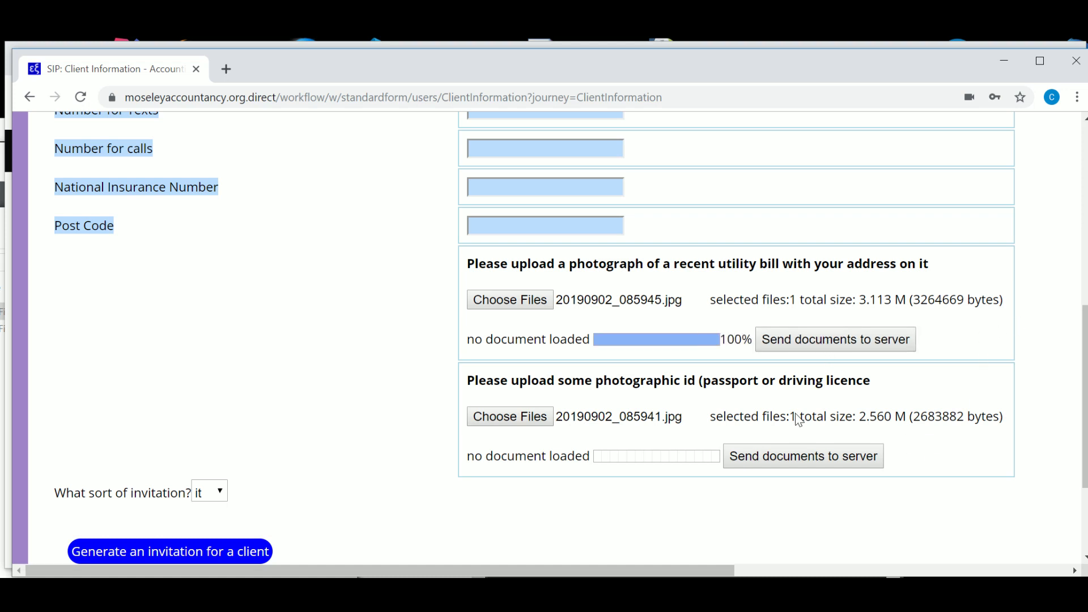
left_click(795, 463)
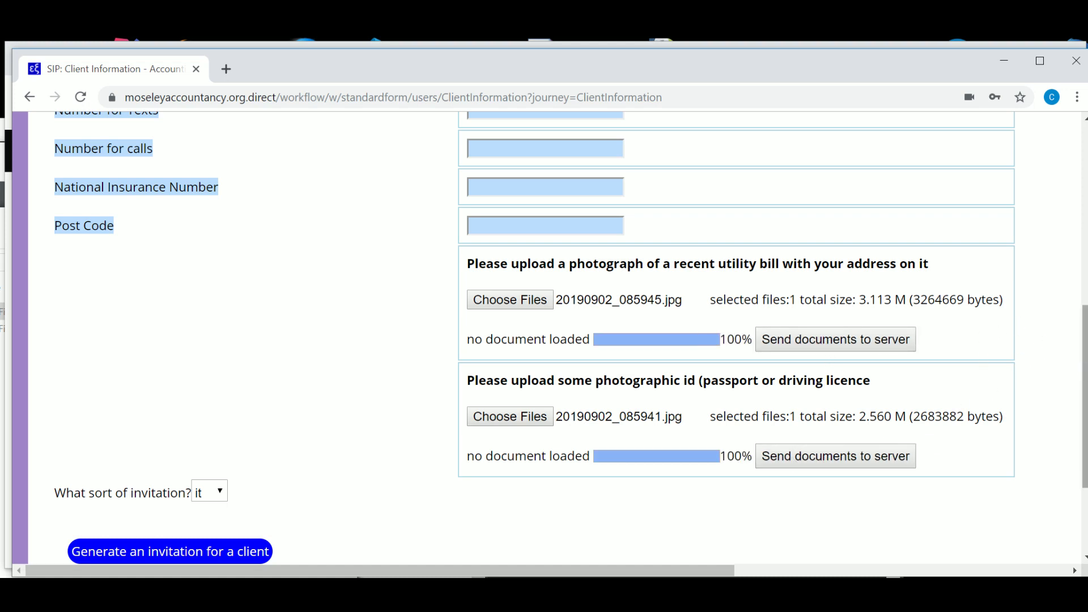
left_click_drag(1084, 396, 1084, 216)
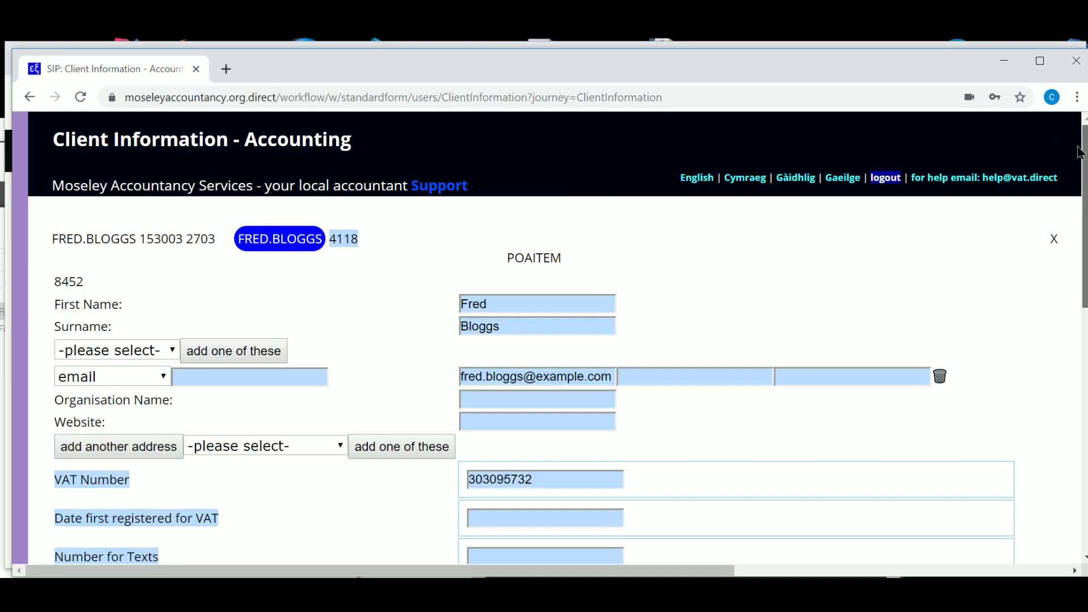
Reload the form, view the uploaded 20190902_085945.jpg and 20190902_085941.jpg images, then close them.
left_click(80, 97)
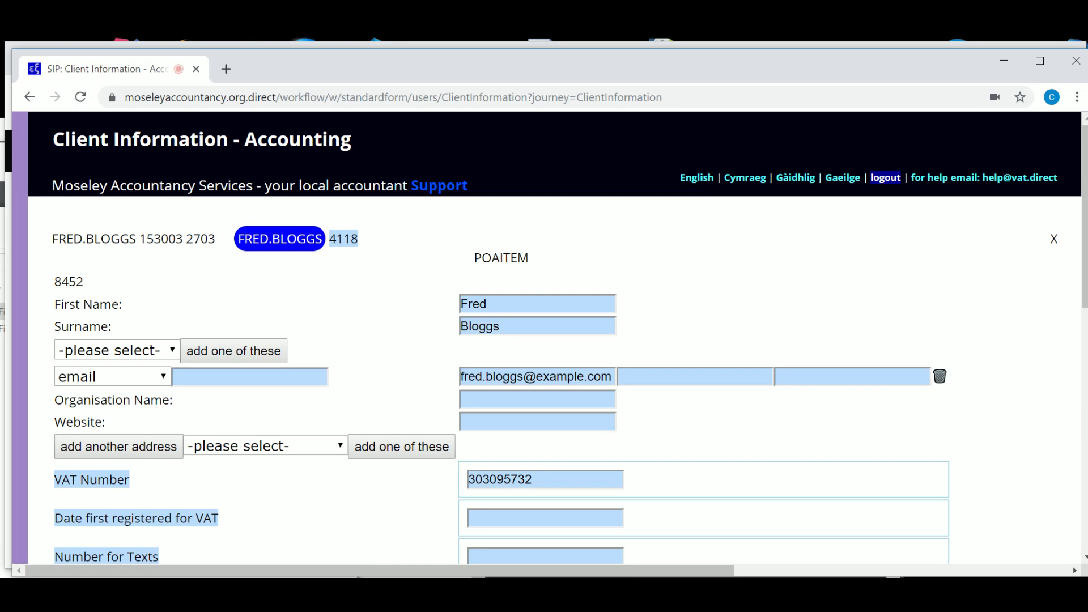
left_click_drag(1083, 198, 1078, 364)
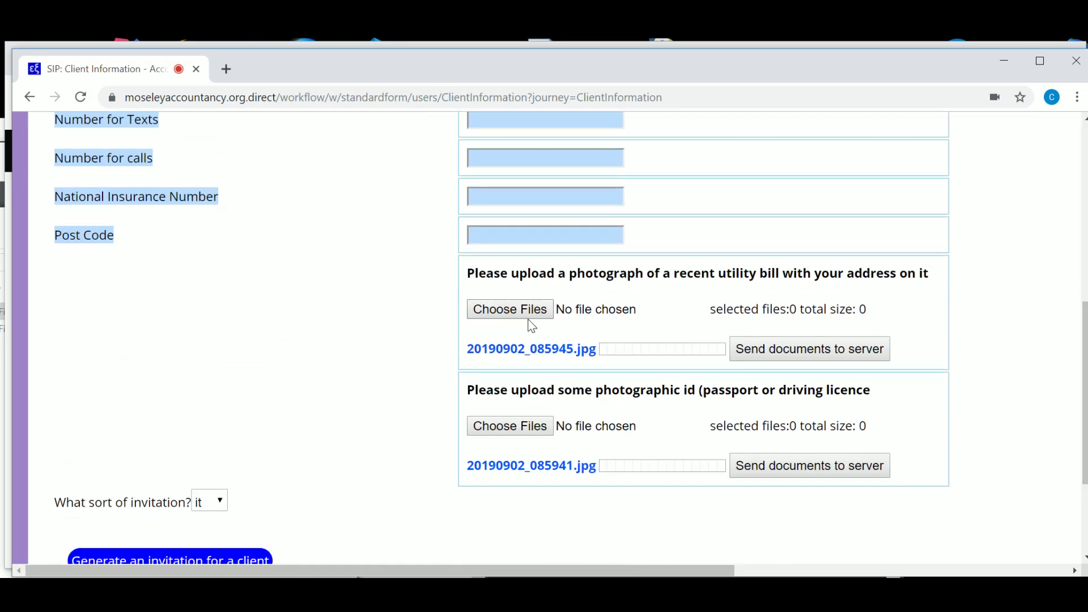
left_click(522, 350)
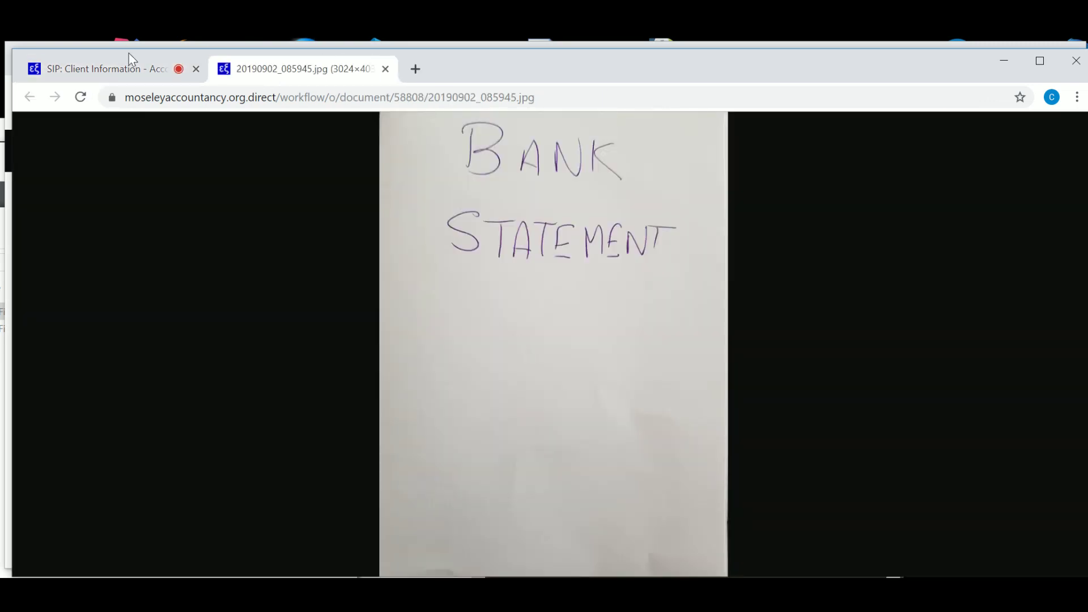
left_click(111, 71)
left_click(520, 467)
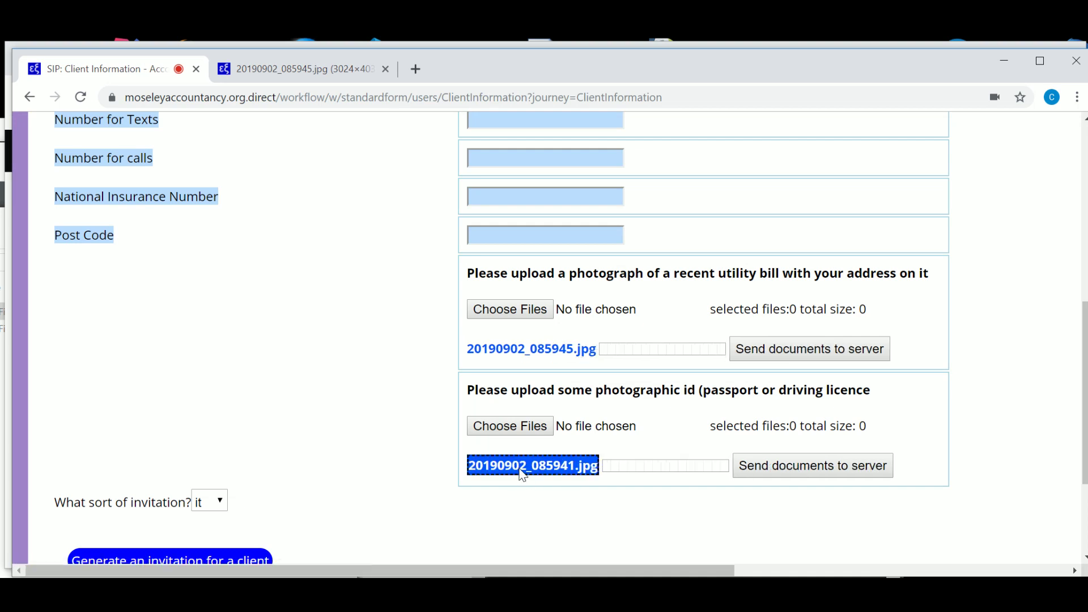
left_click(385, 69)
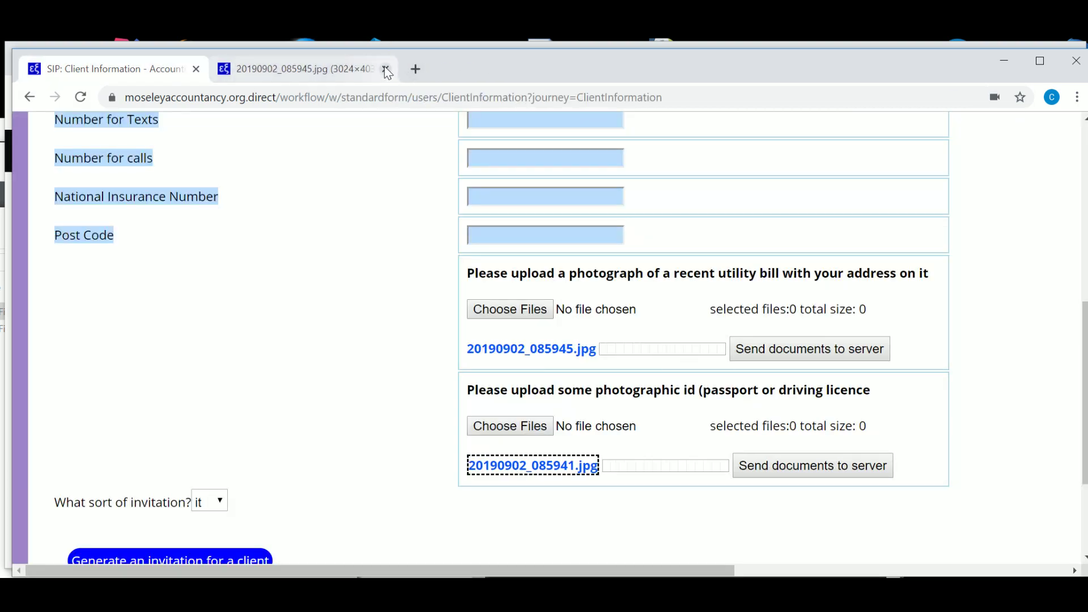
left_click(384, 69)
scroll(1071, 252, "up", 4)
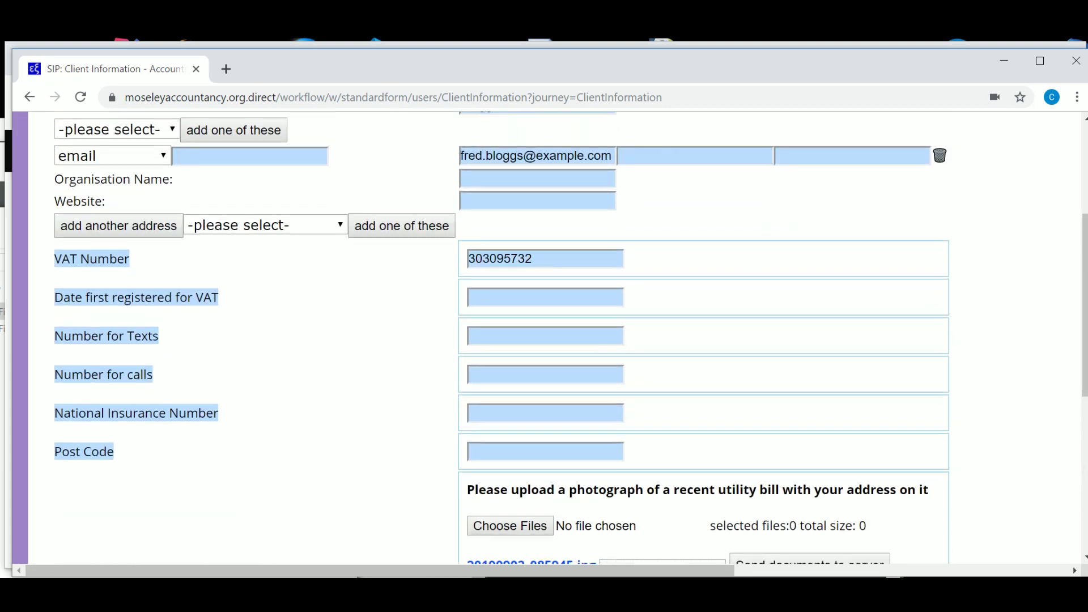
Generate the client's VAT agent invitation, opening the HMRC agent appointment page.
scroll(544, 340, "down", 7)
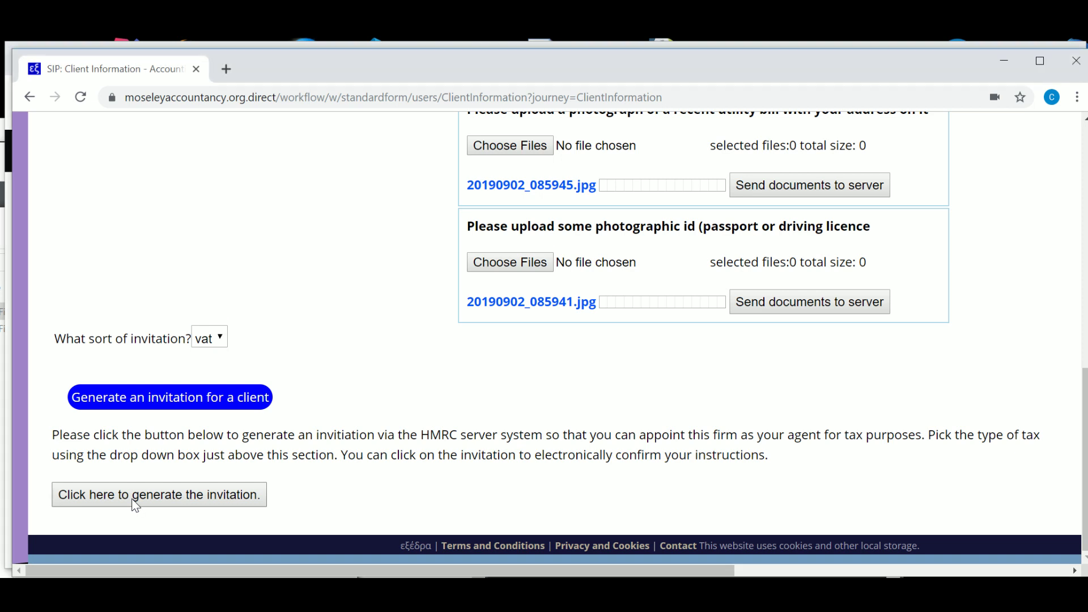
left_click(136, 504)
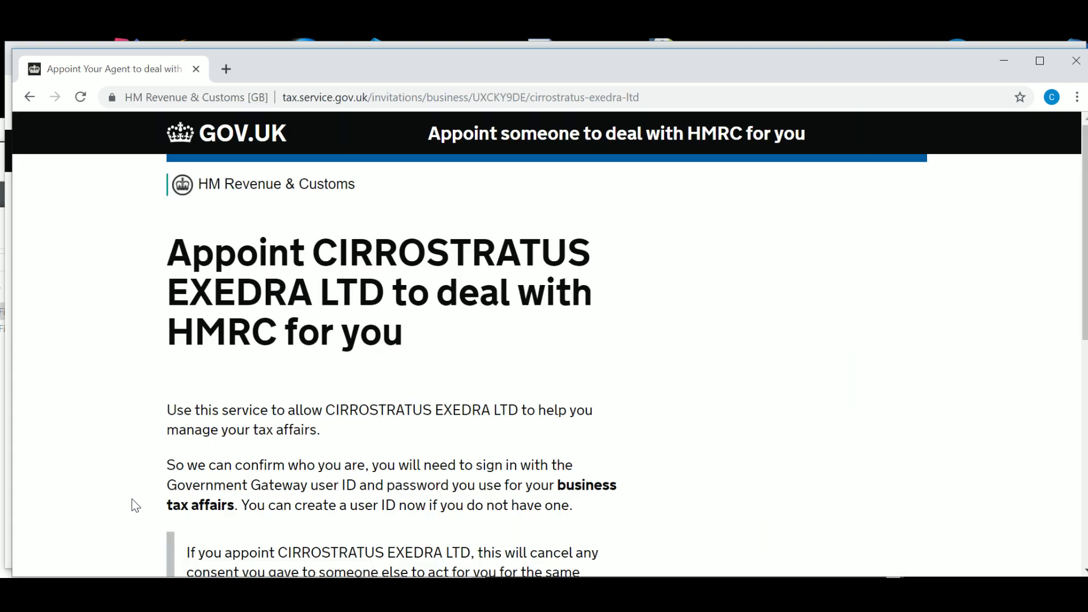
Scroll through the GOV.UK page for appointing CIRROSTRATUS EXEDRA LTD as agent.
left_click_drag(1084, 182, 1084, 314)
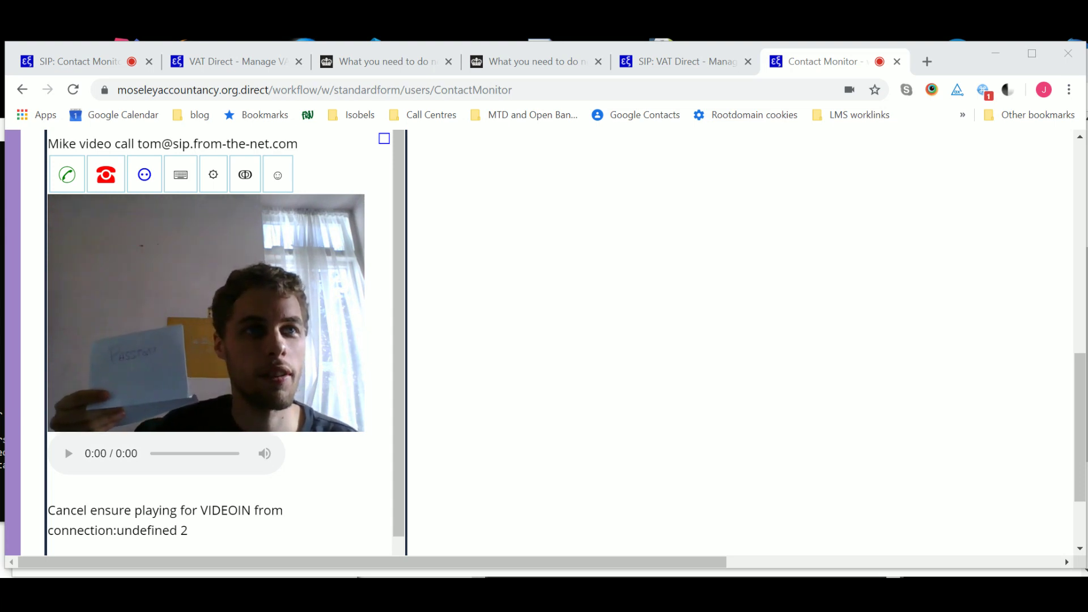
Capture a still of the client holding up their passport on the video call.
left_click(277, 175)
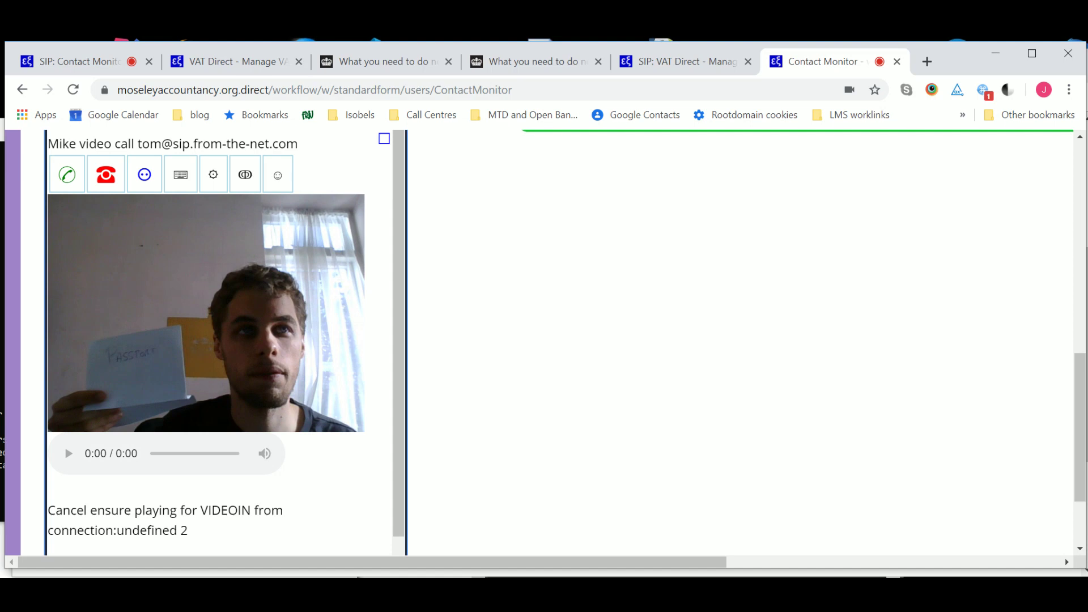
left_click_drag(1078, 407, 1080, 291)
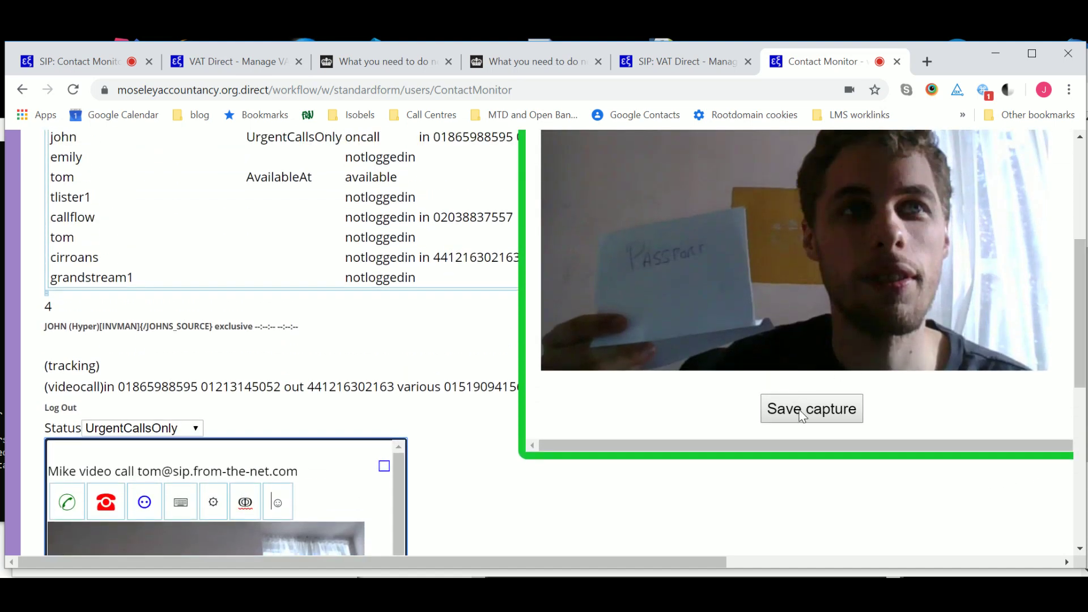